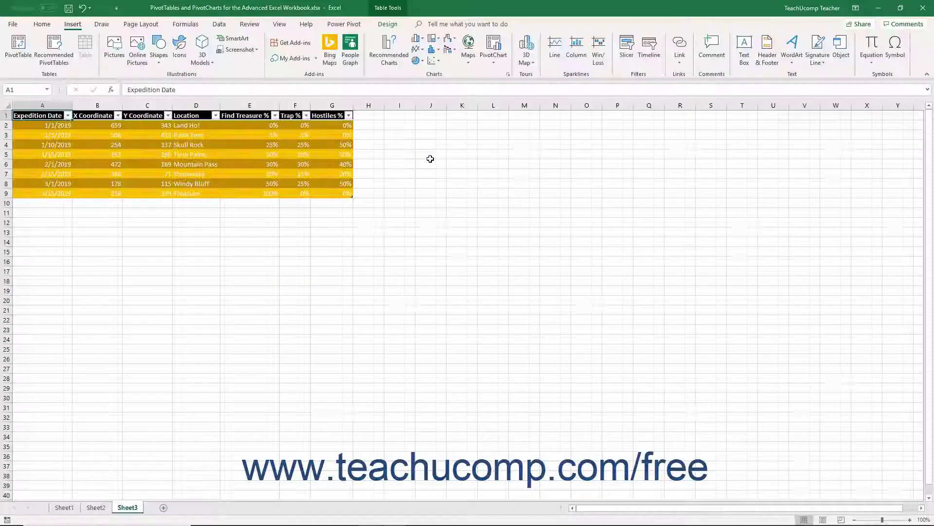
Step: Launch 3D Maps from the expedition table on Sheet3 and create a new tour
click(528, 47)
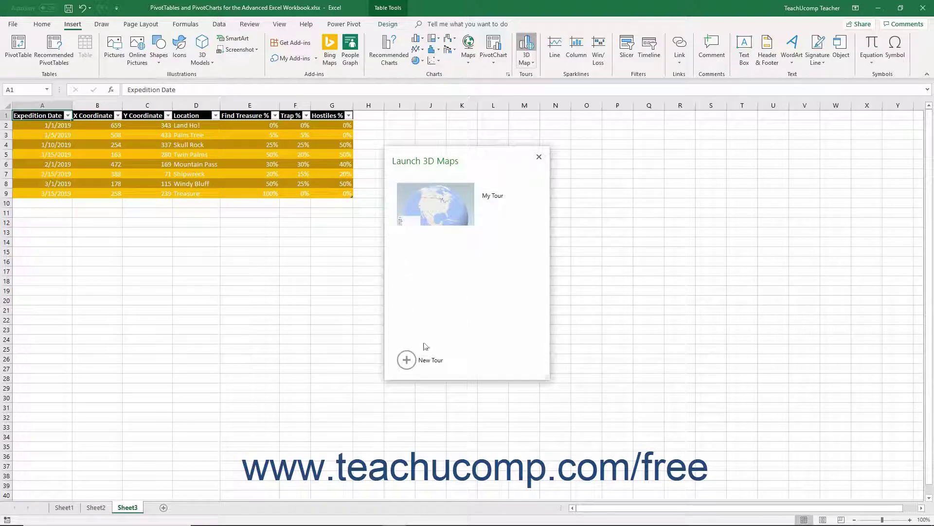
click(412, 359)
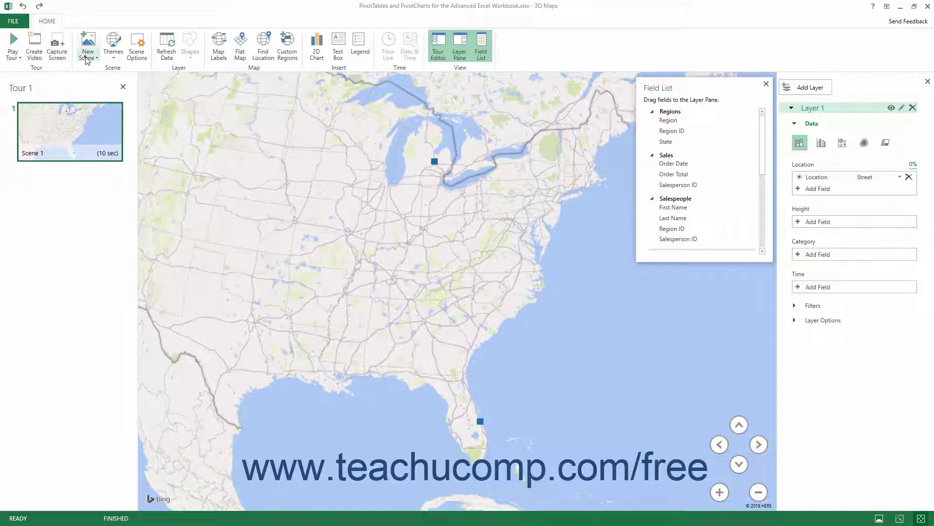
click(86, 57)
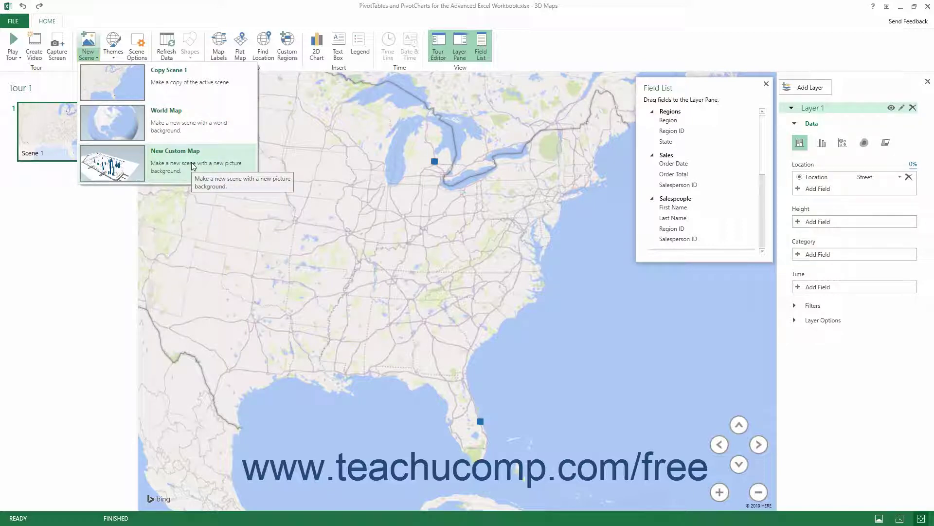
click(89, 220)
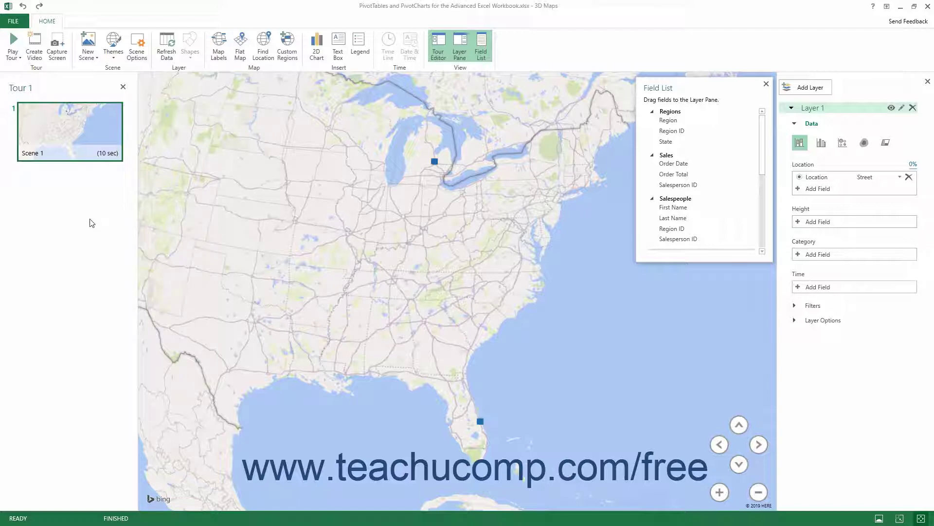
Step: Change the map type of Scene 1 to a new custom map through its scene options
mouse_move(63, 122)
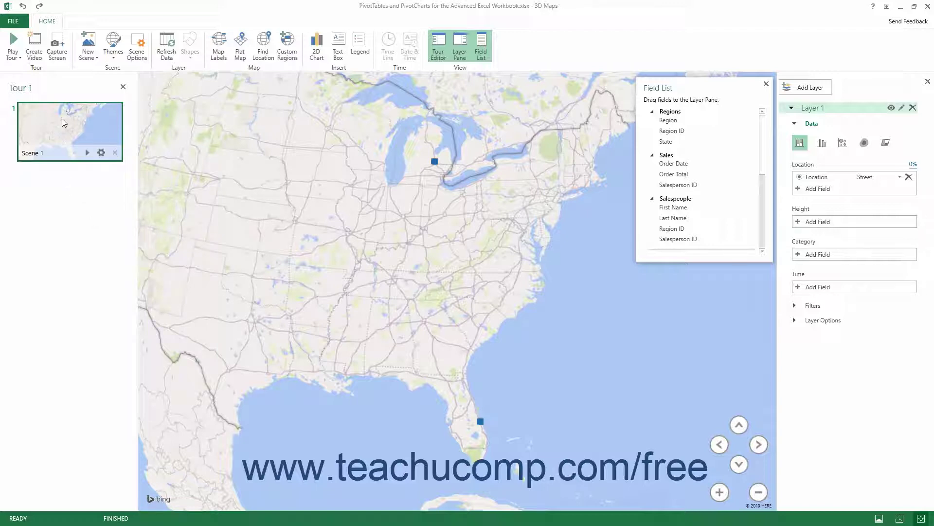
click(138, 51)
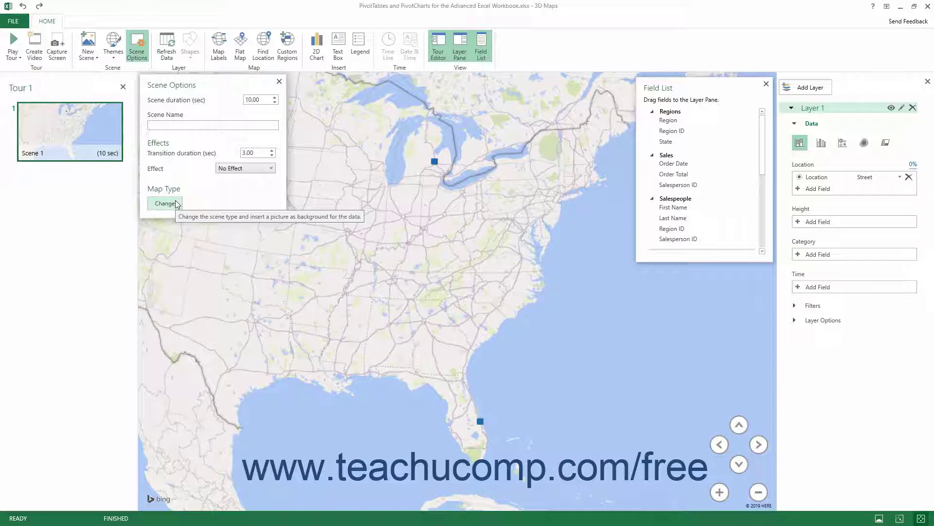
click(177, 204)
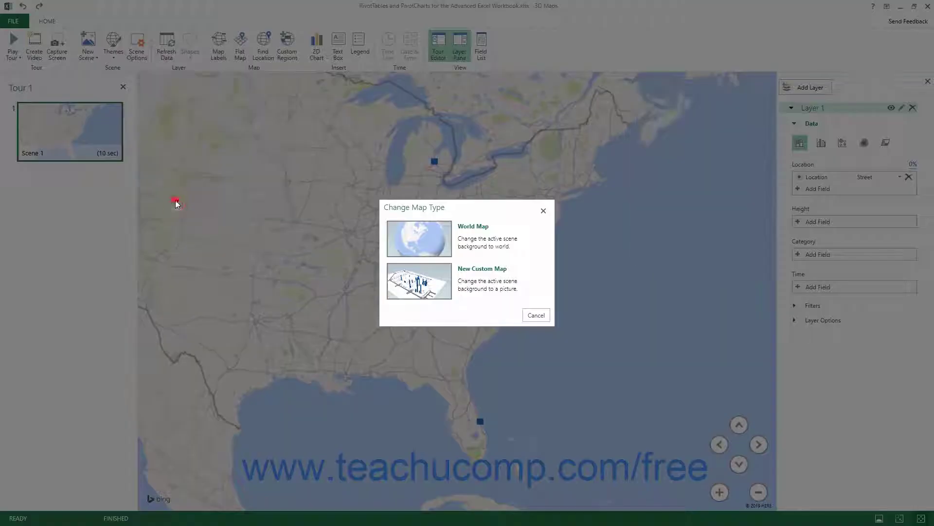
click(444, 291)
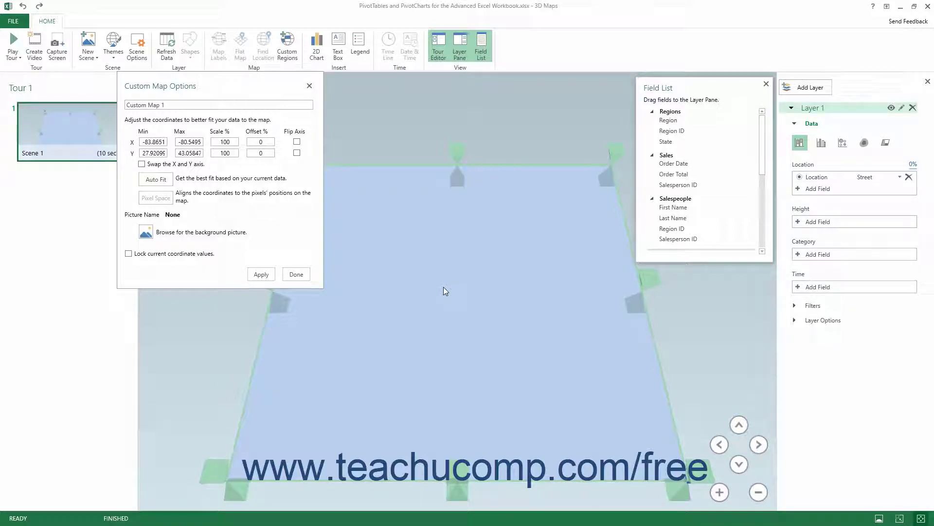
Step: Name the custom map "Treasure Map" and use Map-Custom.jpg from the Pictures folder as its background picture
triple_click(172, 103)
text(Treasure Map)
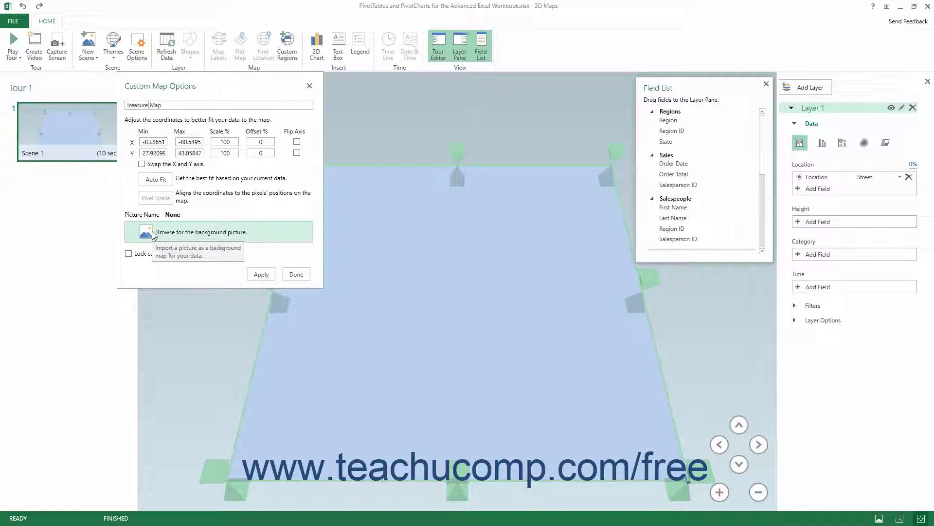
click(152, 234)
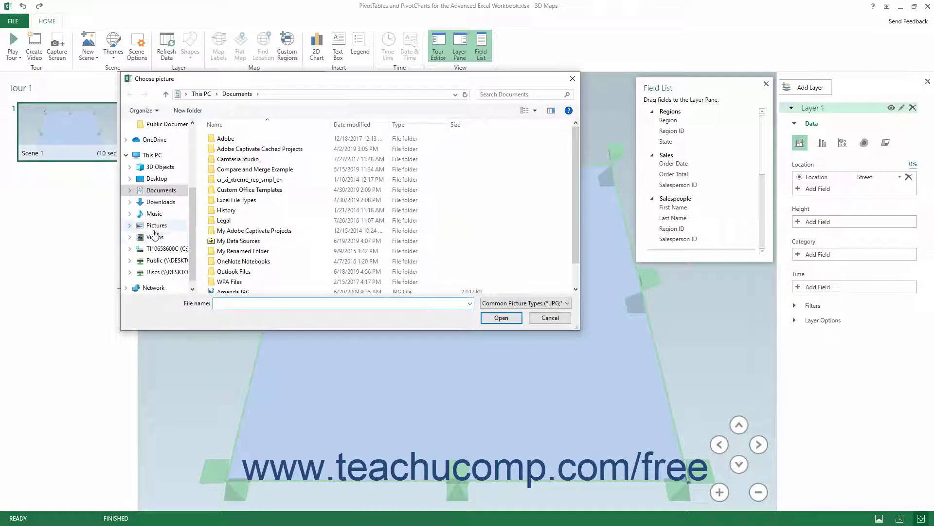
click(156, 225)
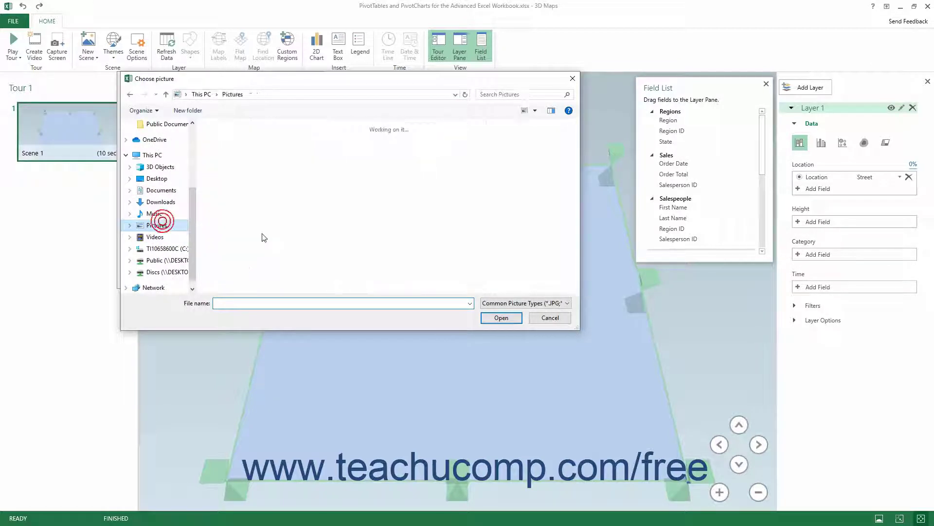
scroll(282, 195, down, 3)
click(283, 145)
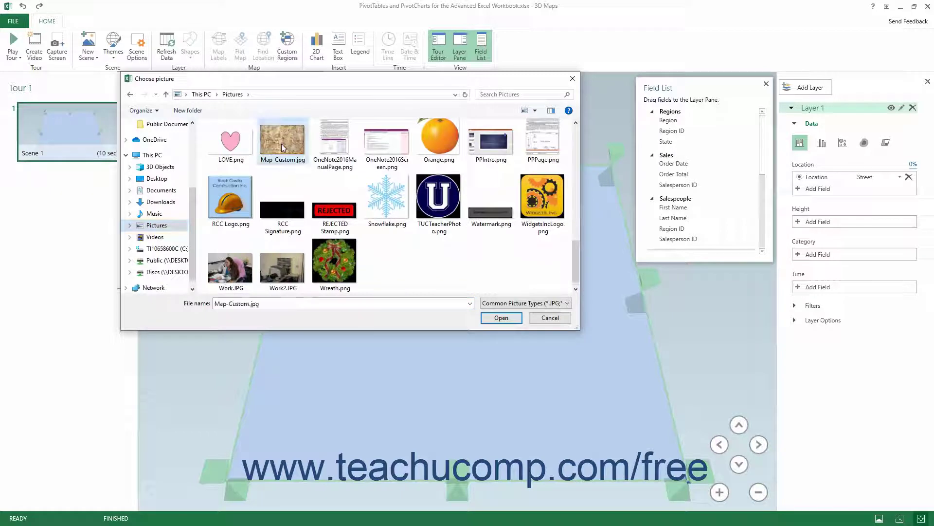
click(492, 314)
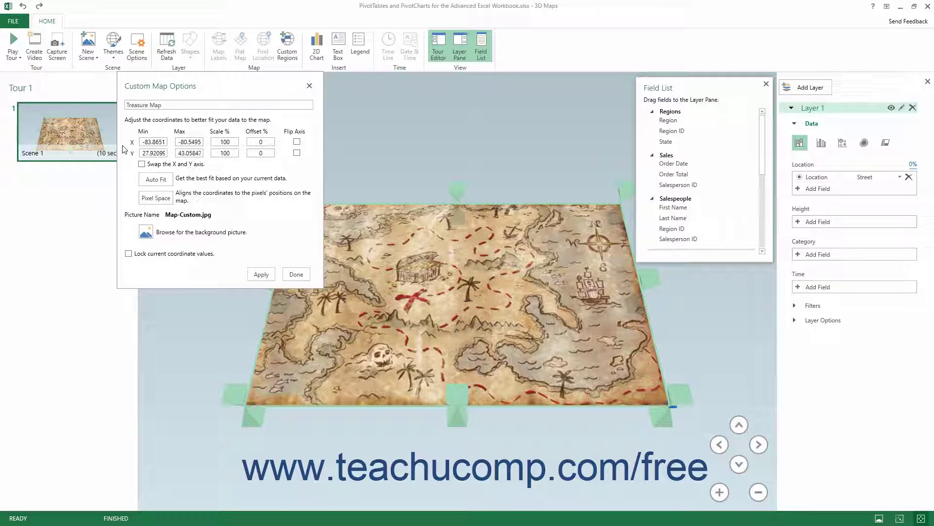
Step: Set the custom map's X coordinates to a minimum of 0 and a maximum of 678
double_click(148, 141)
text(0)
key(Tab)
text(678)
key(Tab)
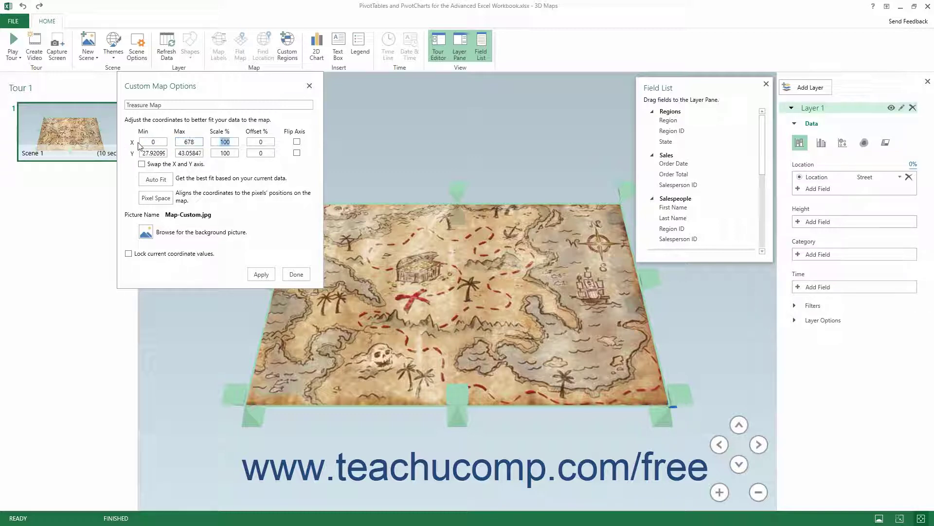
Step: Set the custom map's Y coordinates to a minimum of 0 and a maximum of 446
key(Tab)
key(Tab)
key(Tab)
text(0)
key(Tab)
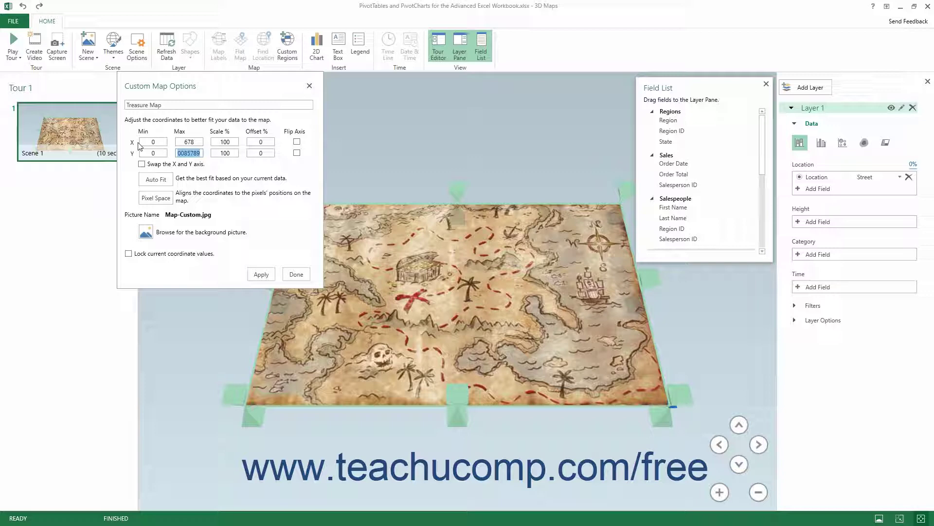
text(446)
key(Tab)
key(Tab)
Step: Flip the custom map's Y axis and apply the map options to finish the setup
click(297, 154)
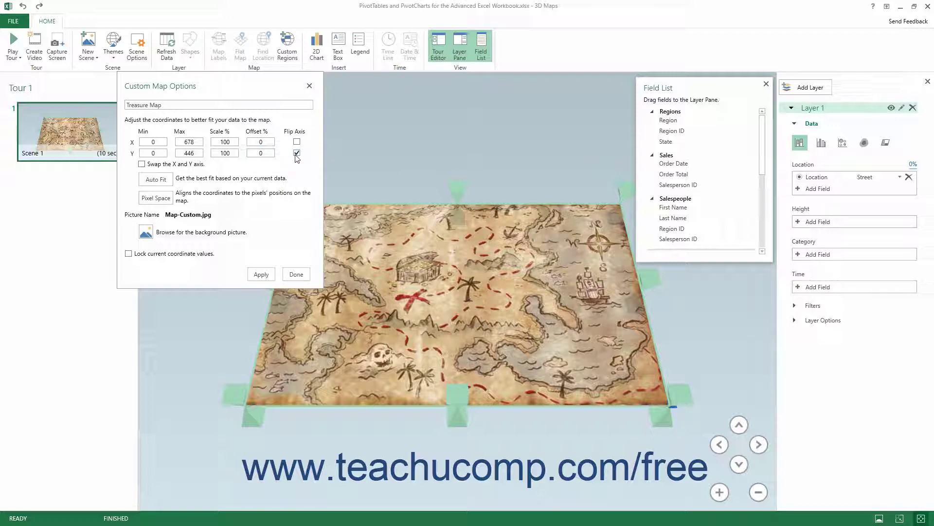
click(155, 198)
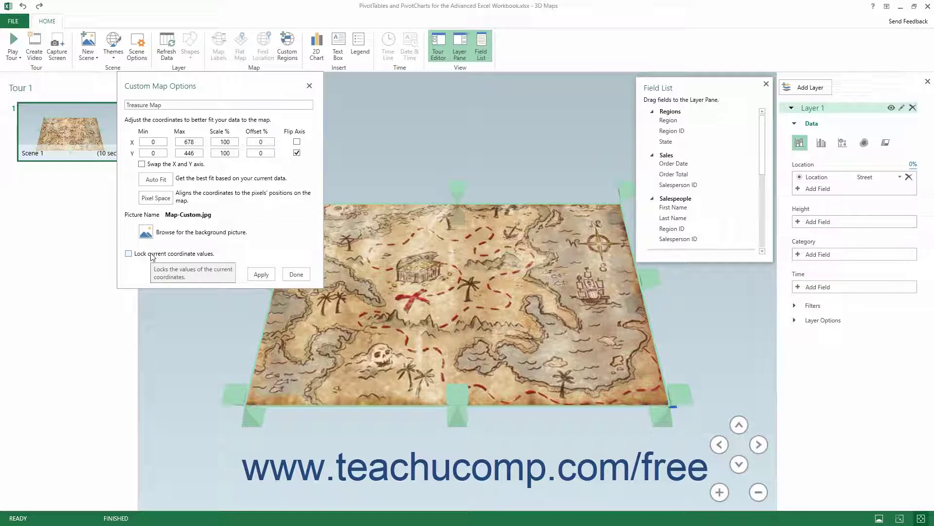
click(261, 274)
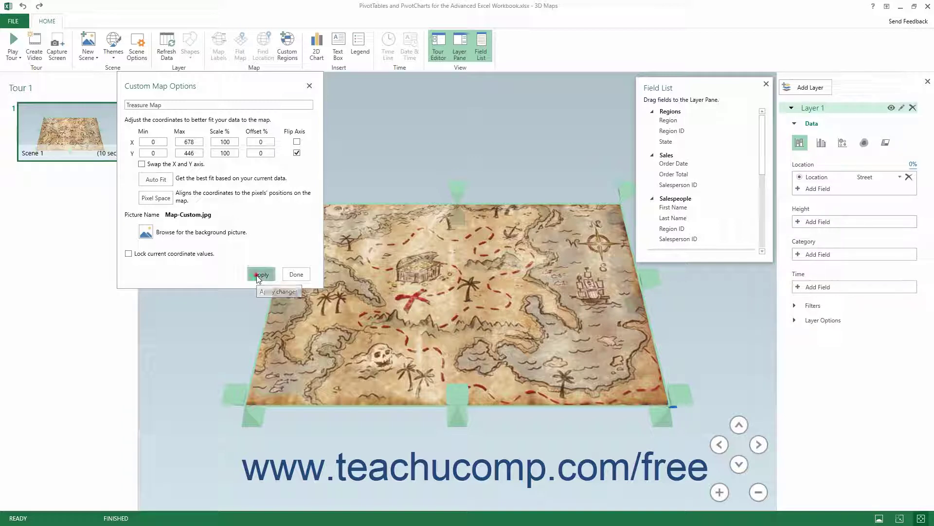
click(291, 276)
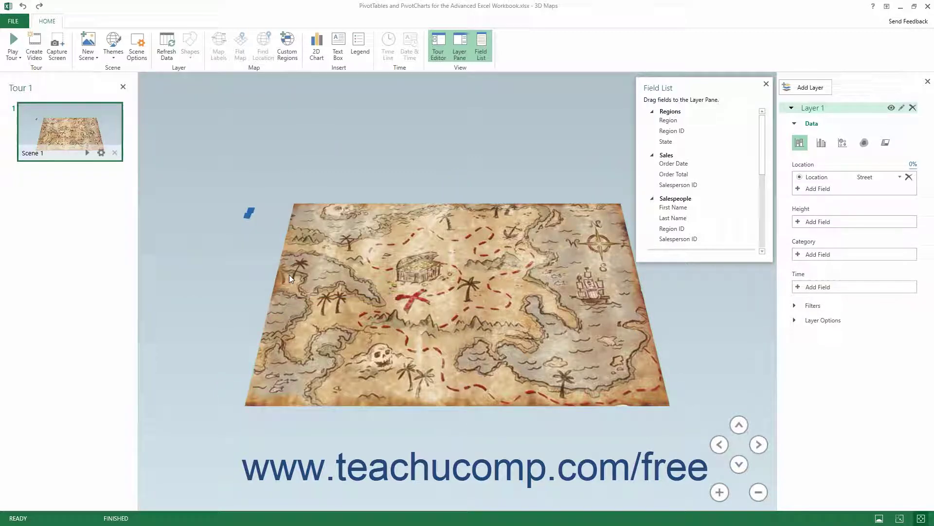
Step: Remove the Location field from Layer 1, and from the Excel worksheet add the expedition table A1:G9 to 3D Maps
click(908, 176)
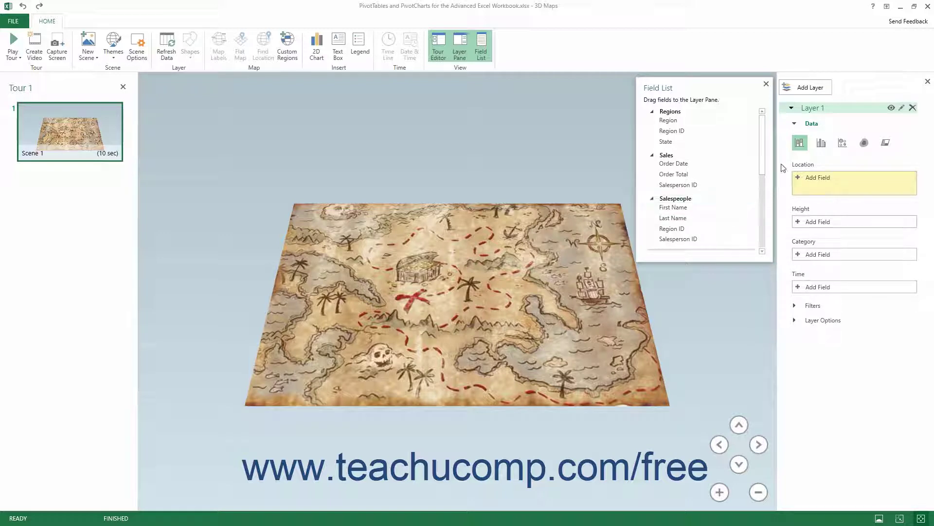
click(901, 7)
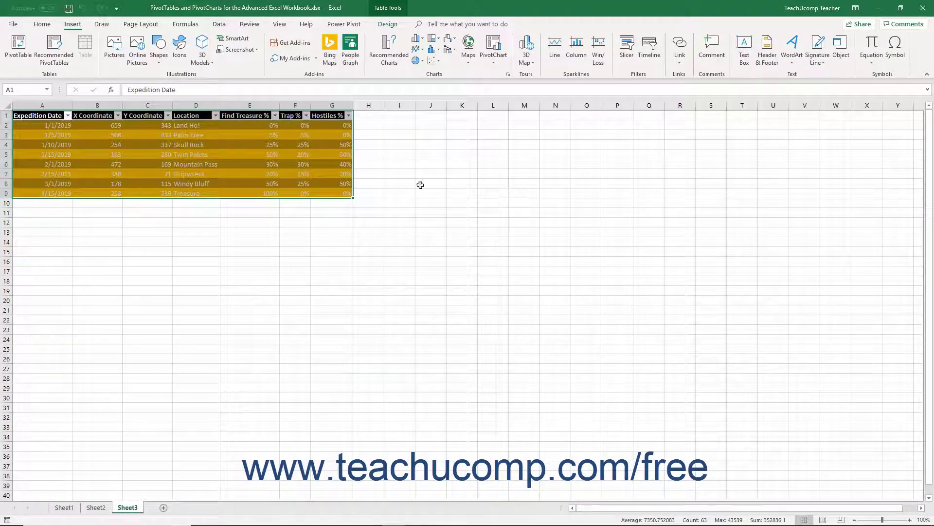
drag(37, 116, 322, 193)
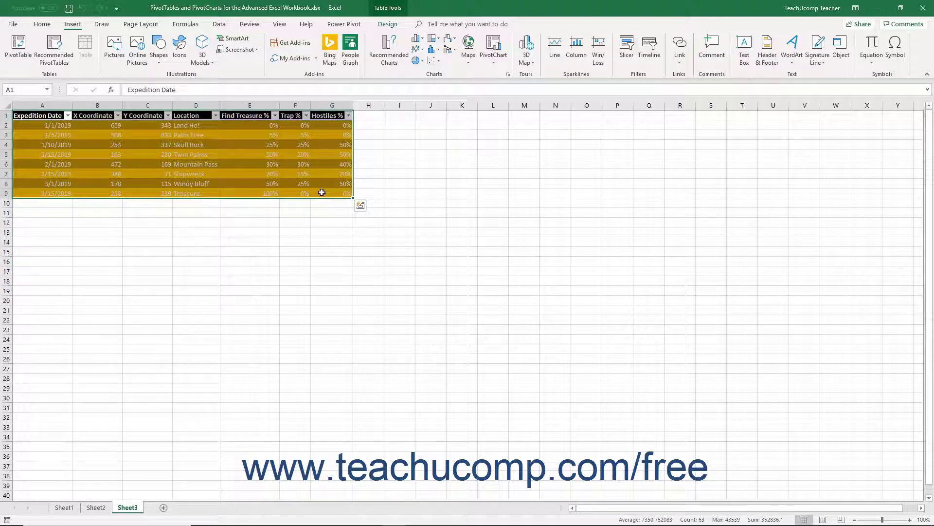
click(530, 65)
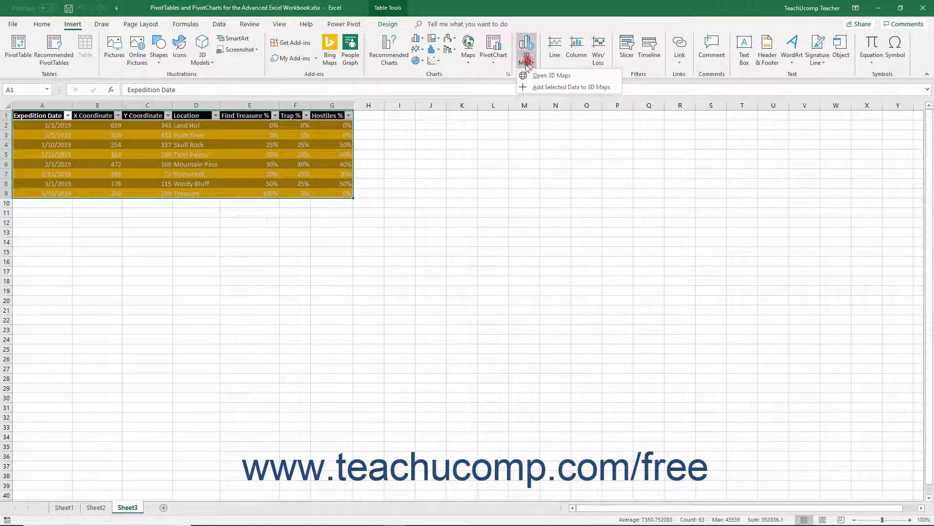
click(531, 87)
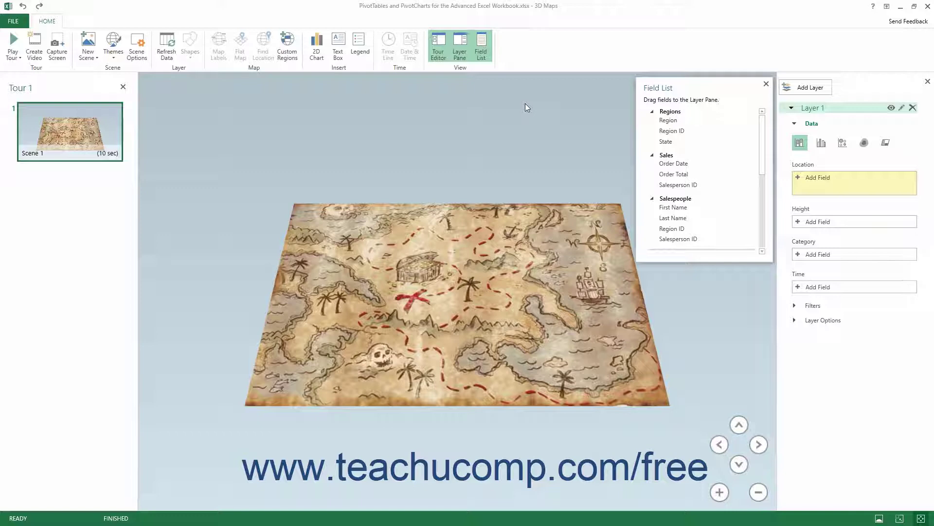
Step: Add Table1's X Coordinate and Y Coordinate as Layer 1 location fields, typed as X Coordinate and Y Coordinate respectively
scroll(719, 198, down, 5)
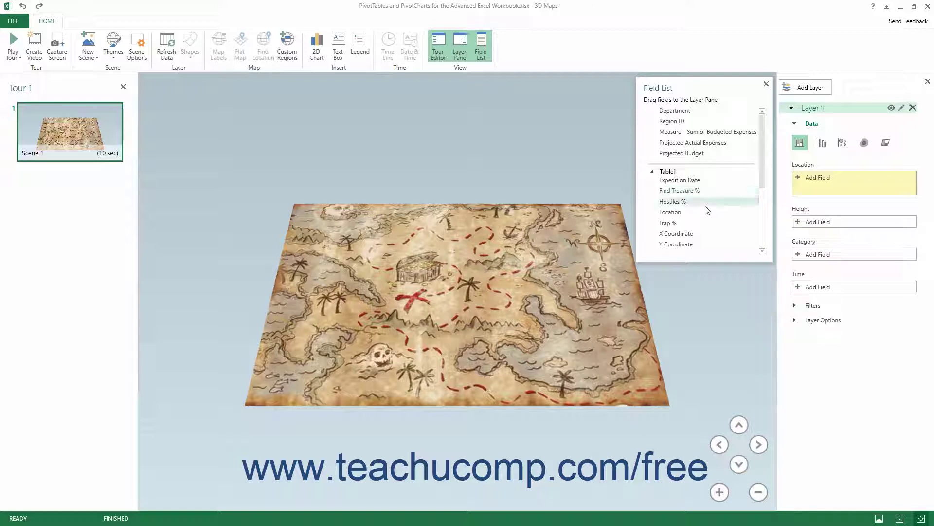
drag(689, 234, 815, 182)
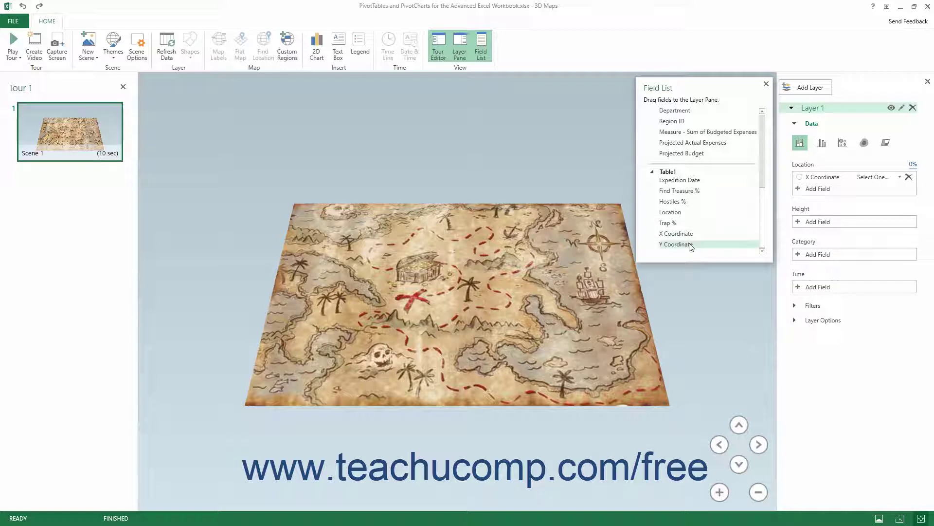
drag(690, 245, 817, 189)
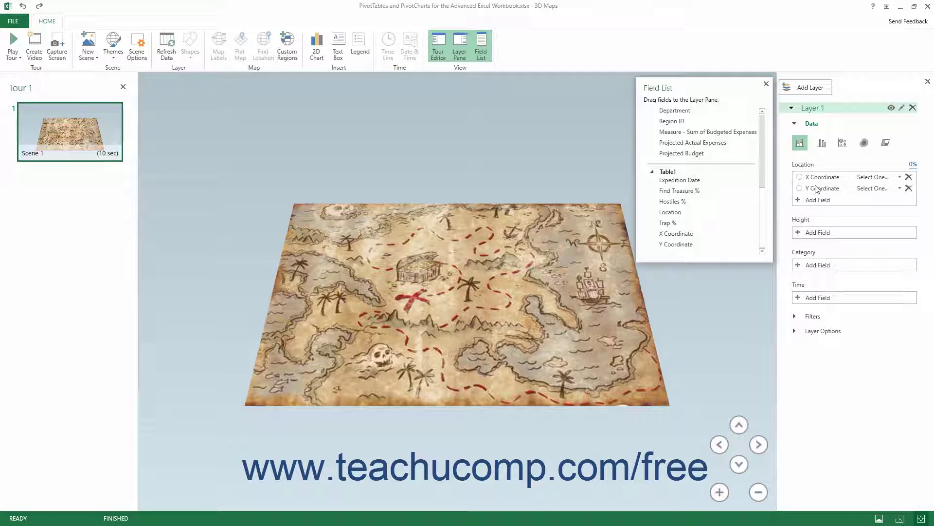
click(900, 178)
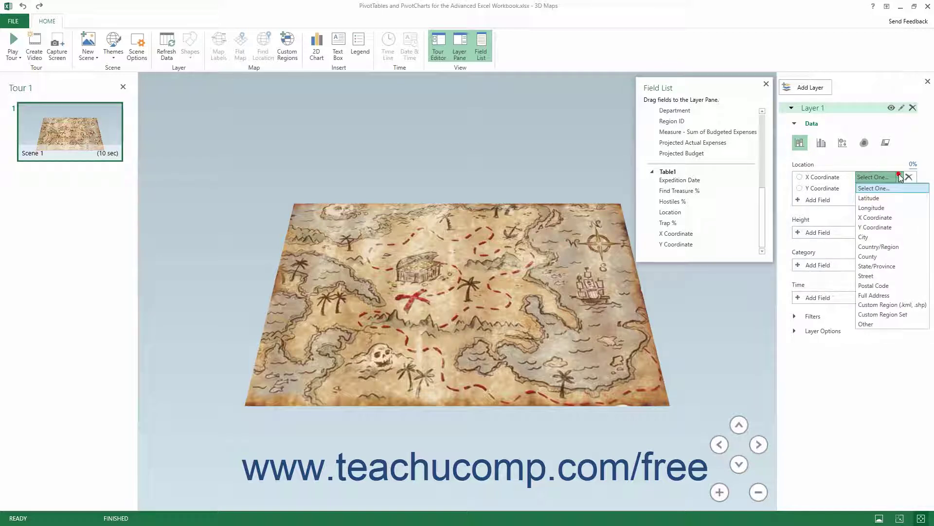
click(877, 218)
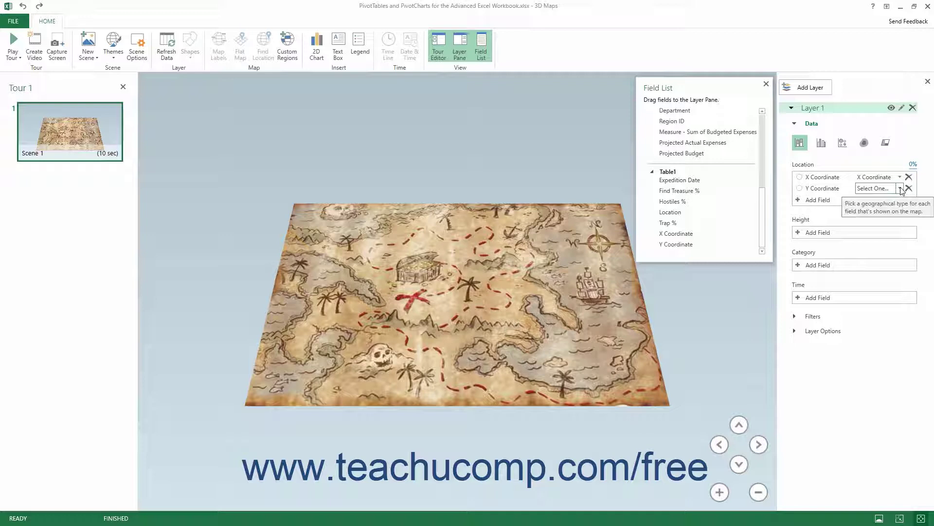
click(900, 188)
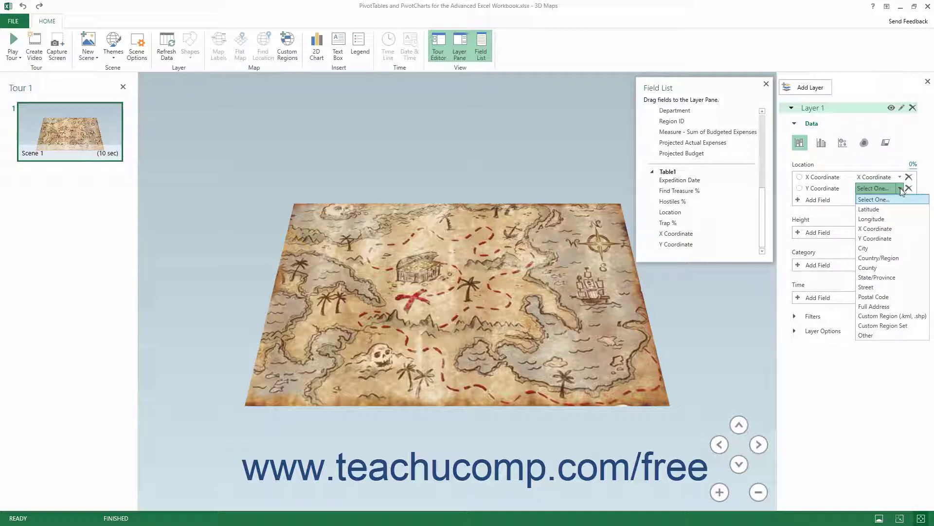
click(876, 238)
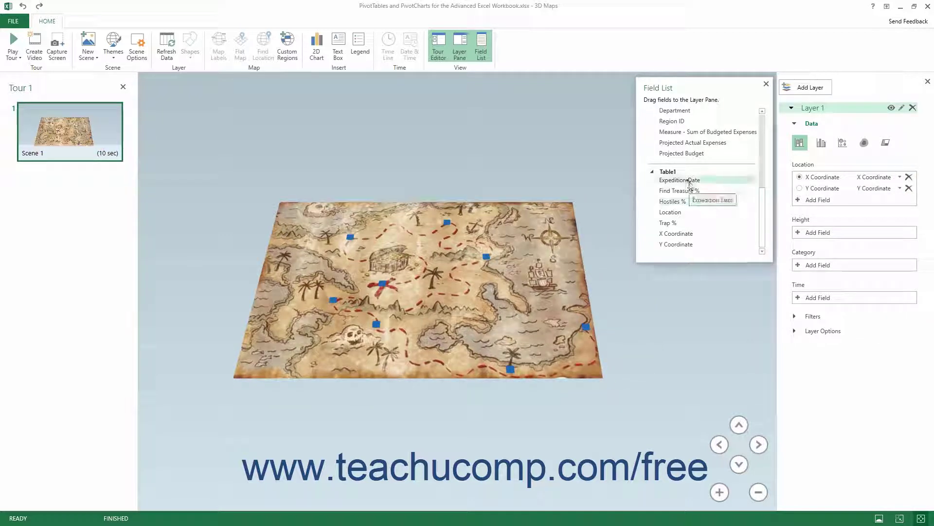
Step: Assign Expedition Date as Layer 1's time field and Find Treasure % as its height field
drag(679, 180, 827, 298)
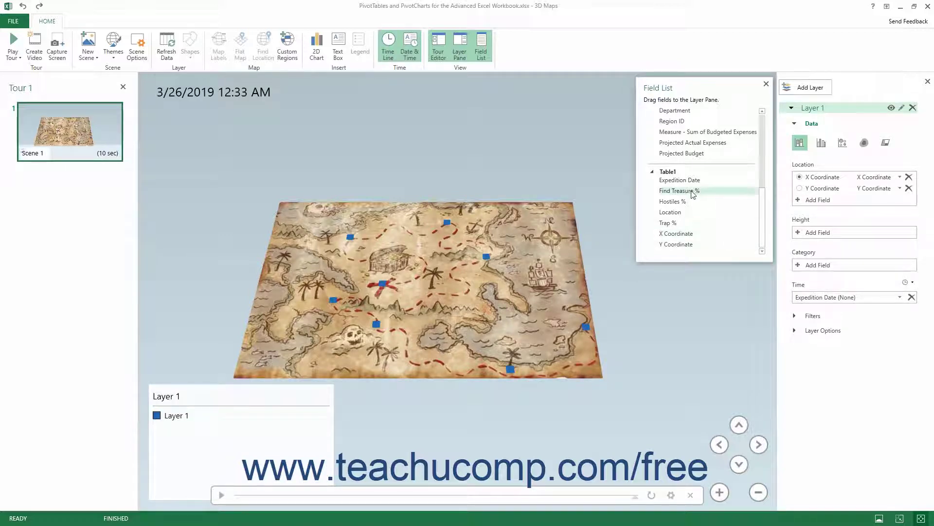
drag(693, 193, 820, 233)
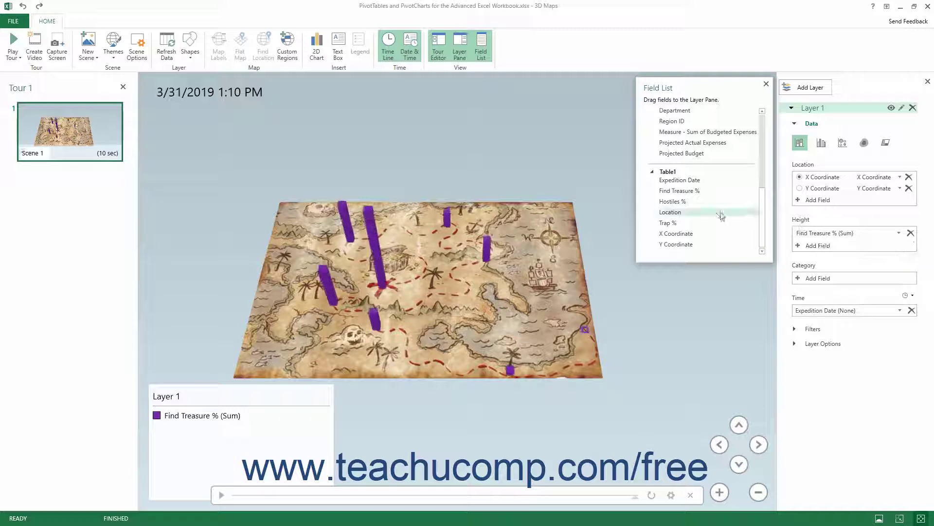
Step: Add Hostiles % and Trap % to Layer 1's height values and change the visualization to clustered columns
drag(677, 201, 807, 243)
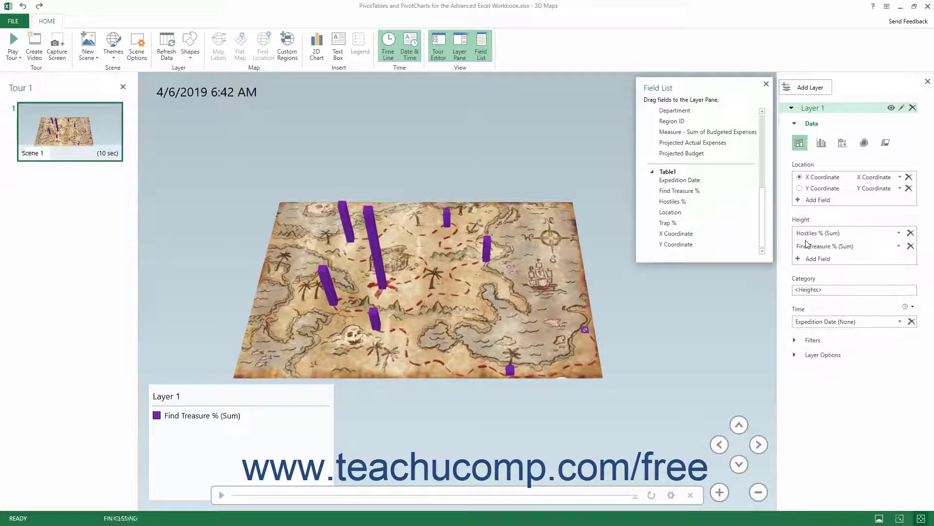
drag(671, 223, 817, 253)
click(821, 142)
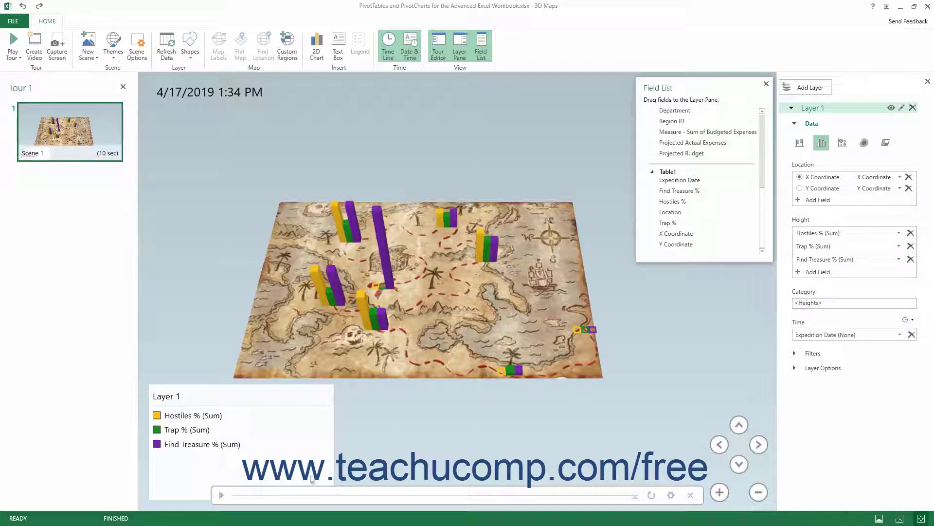
Step: Play the expedition data along the time line and review the map choices offered for a new scene without adding one
click(222, 495)
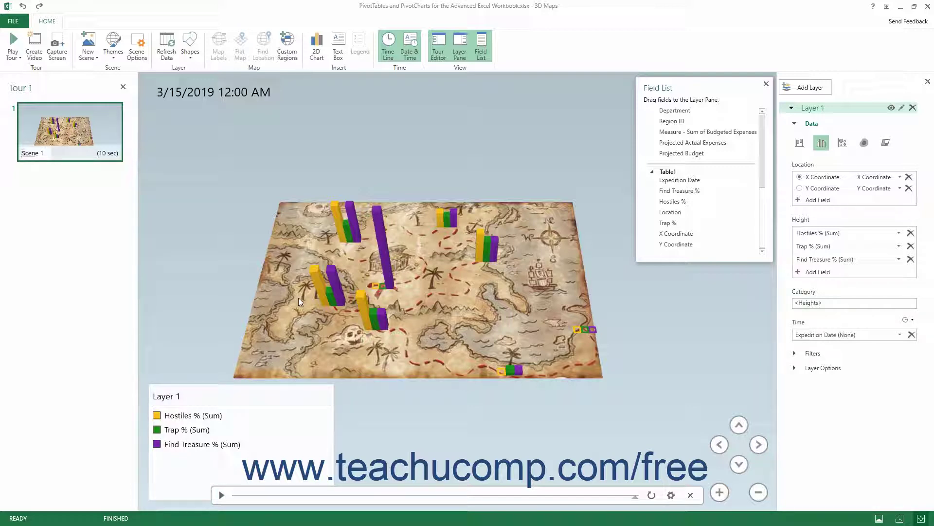
click(95, 58)
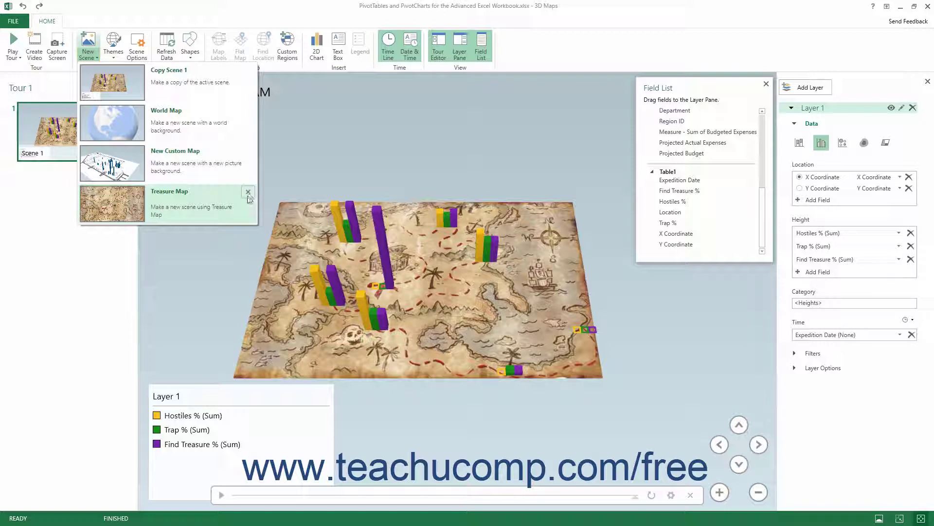
click(229, 271)
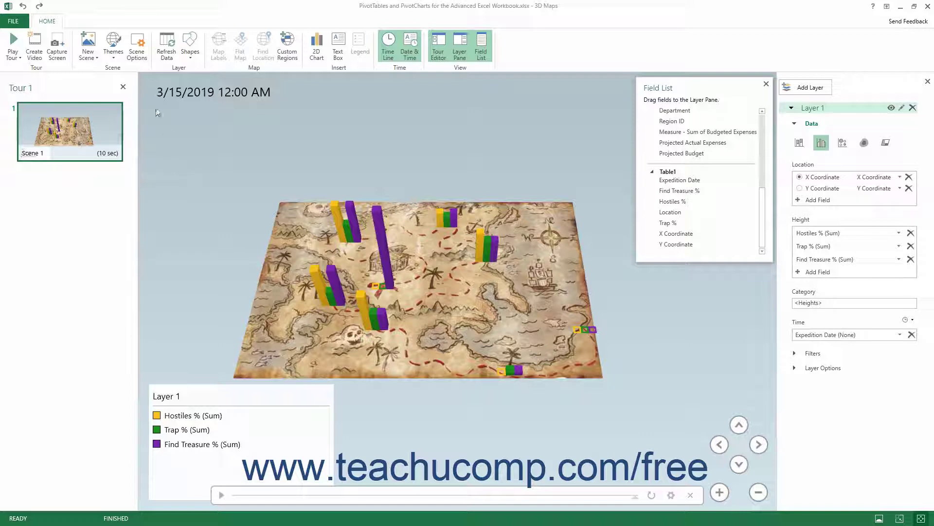
Step: From Scene 1's scene options, open the custom map options of the Treasure Map through its map type settings
click(137, 55)
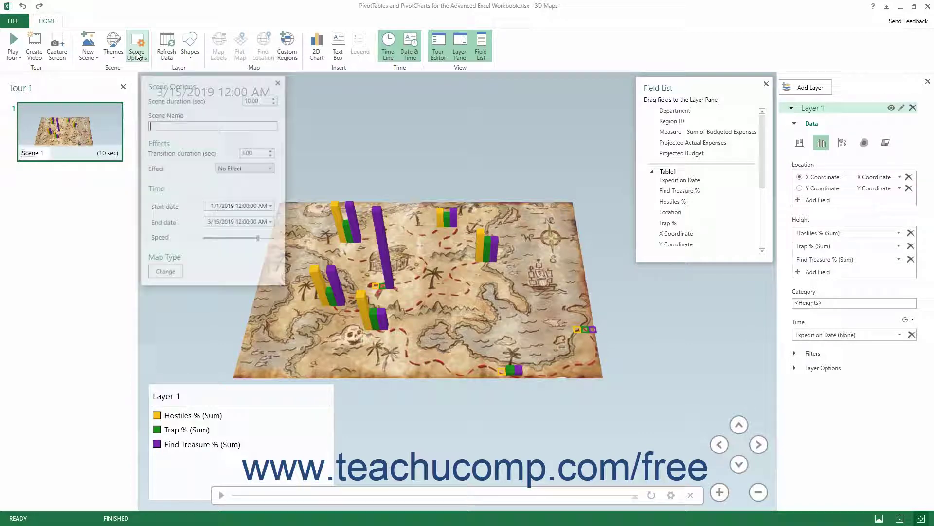
click(166, 271)
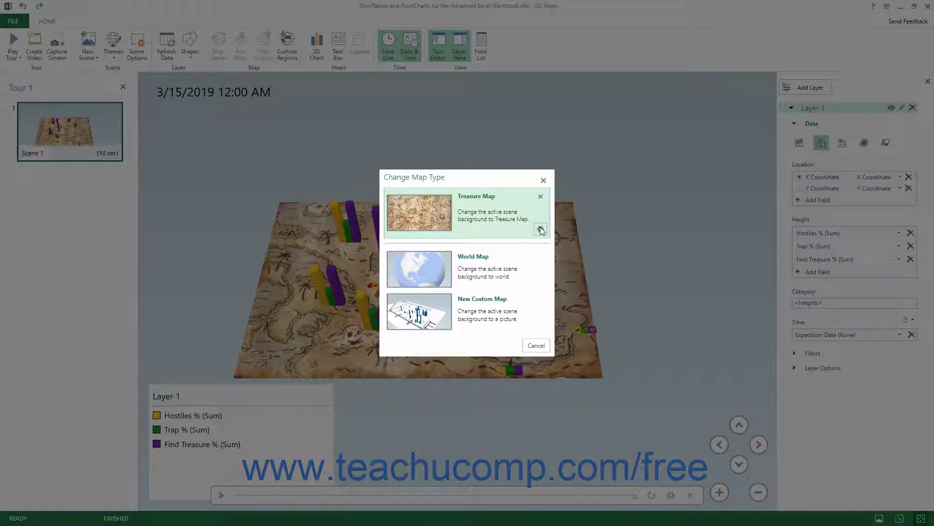
click(541, 229)
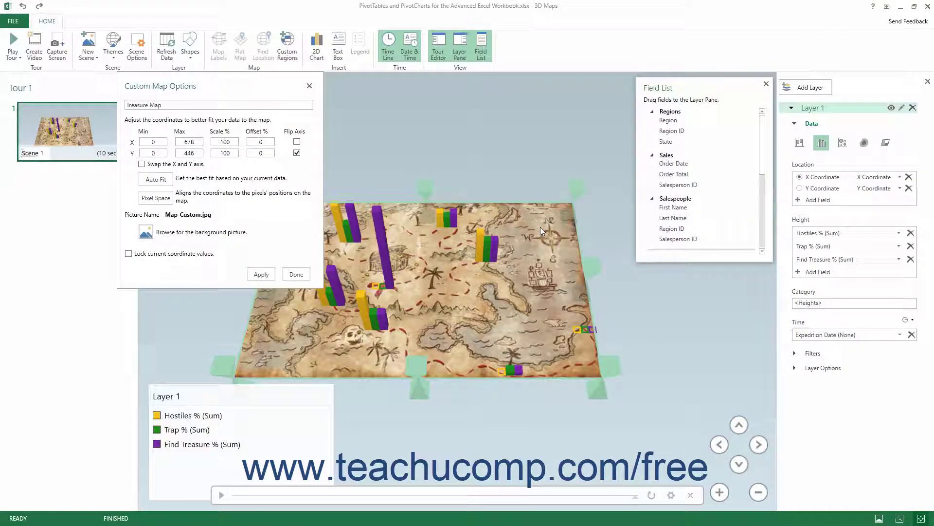